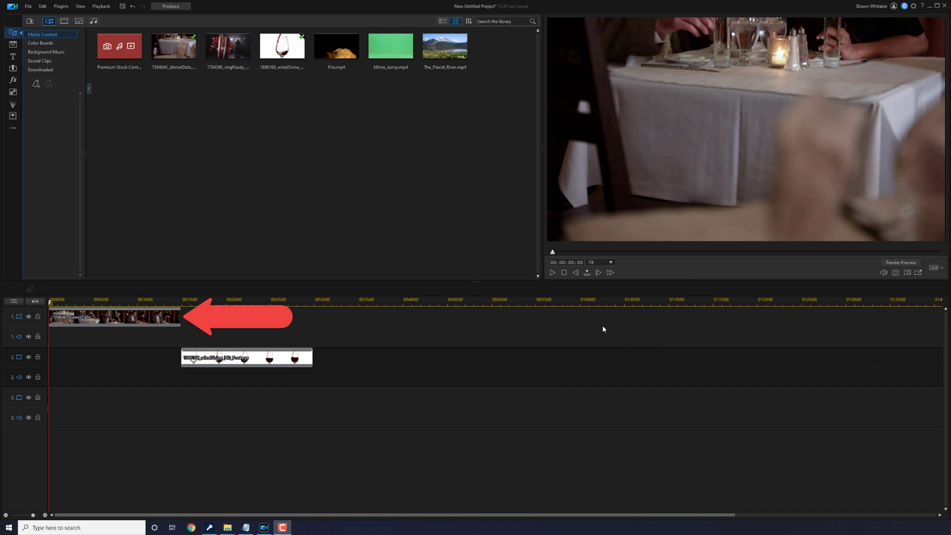
# Step: Preview the project, then drag the wine-pour clip to 0:00 on track 2
pyautogui.click(552, 272)
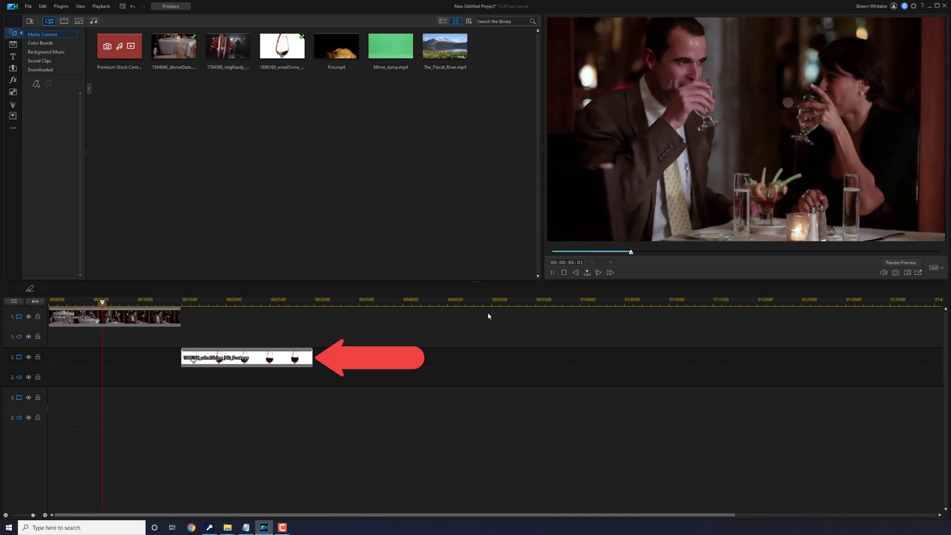
pyautogui.click(189, 302)
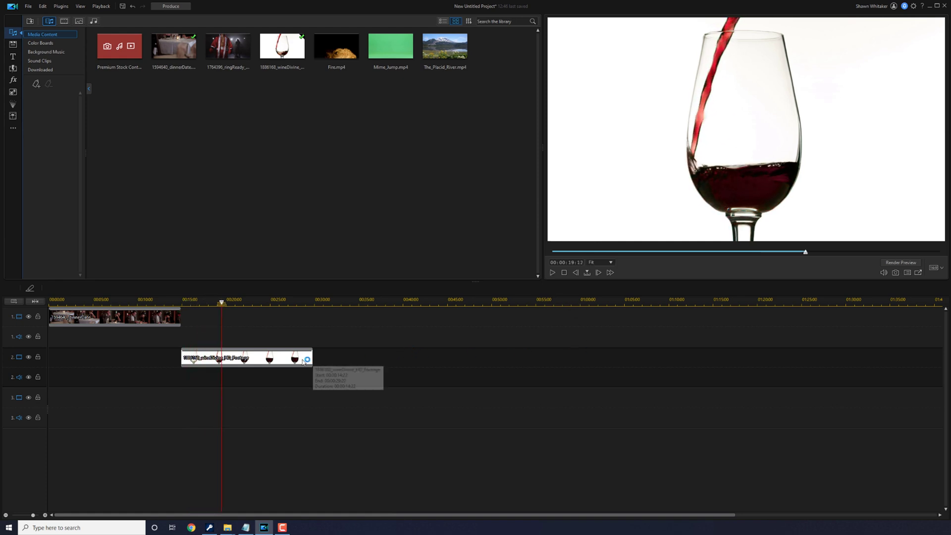
pyautogui.click(269, 356)
pyautogui.moveTo(268, 357); pyautogui.dragTo(127, 368)
# Step: Play the overlapping dinner and wine clips from about 4 seconds, then select the wine clip's Tools
pyautogui.click(89, 300)
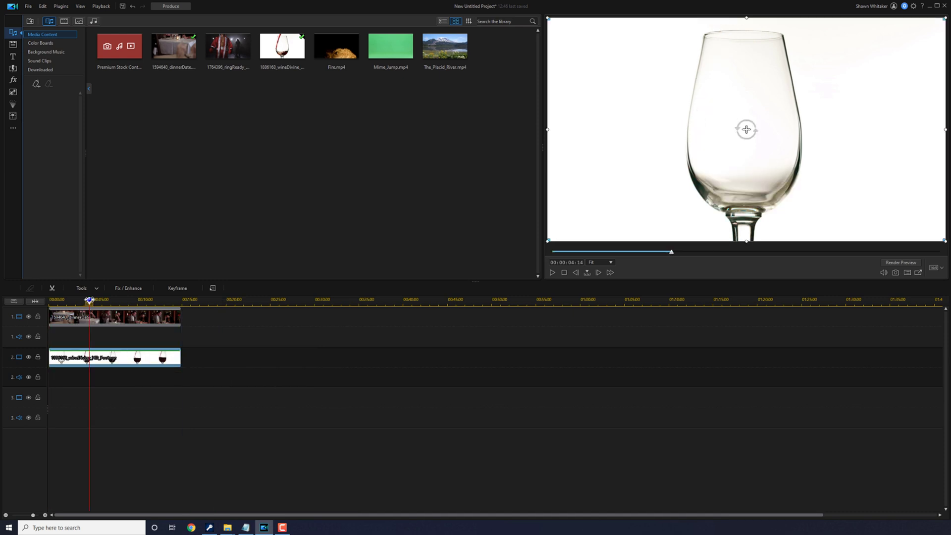
pyautogui.click(553, 272)
pyautogui.click(586, 377)
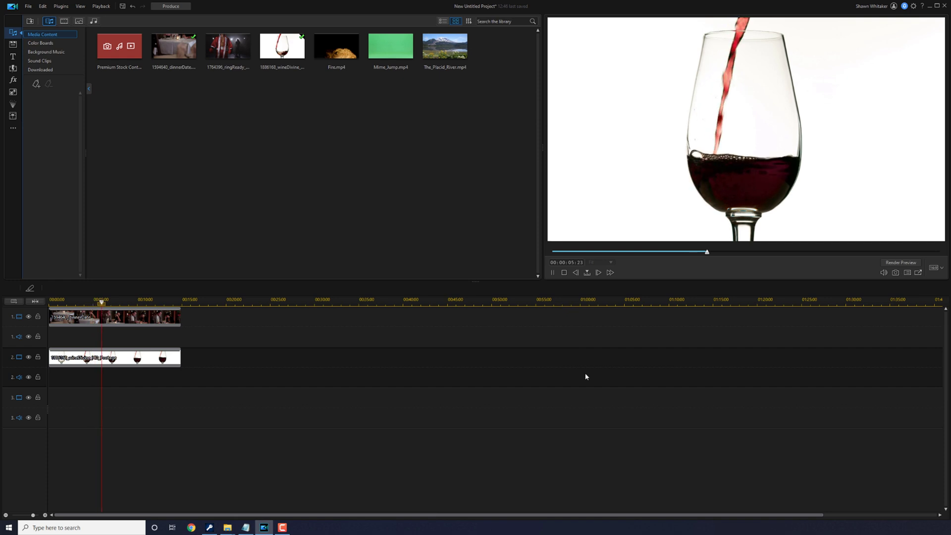
pyautogui.click(552, 272)
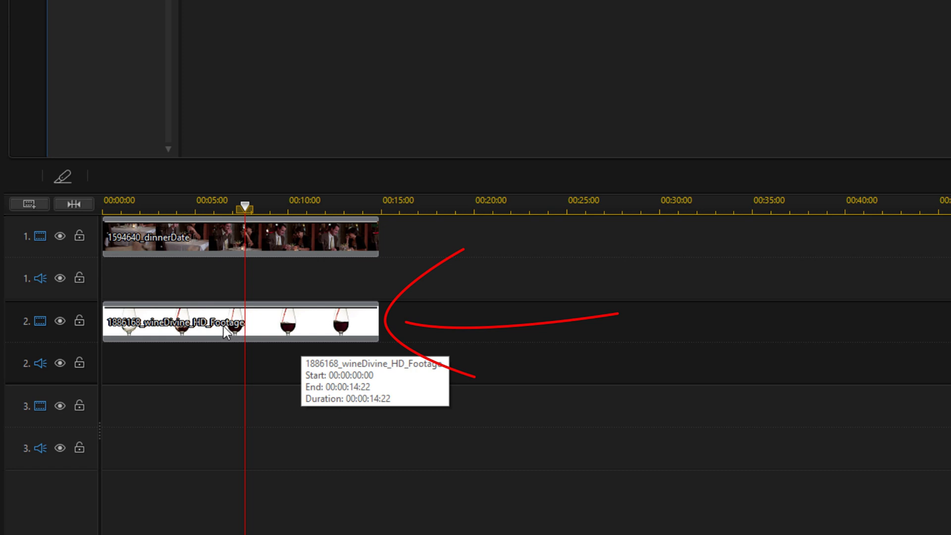
pyautogui.click(227, 327)
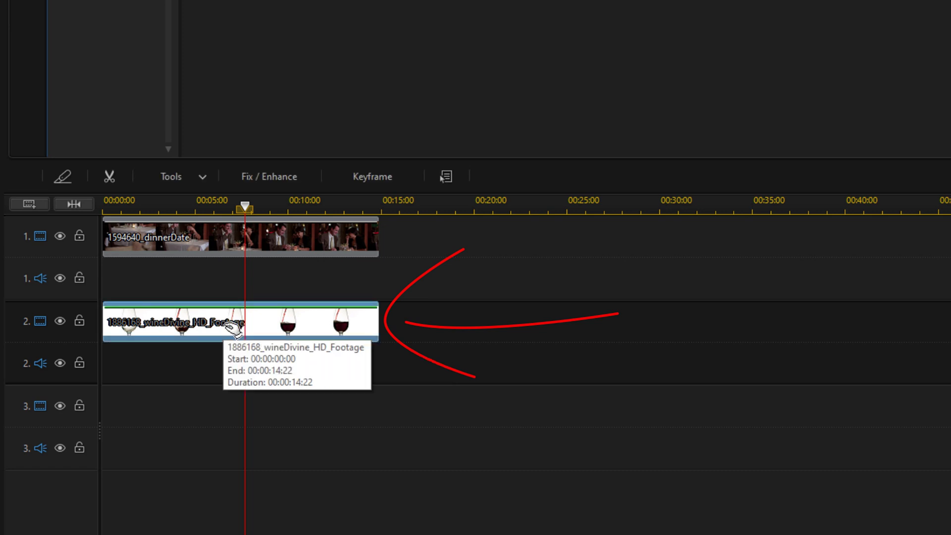
pyautogui.click(204, 177)
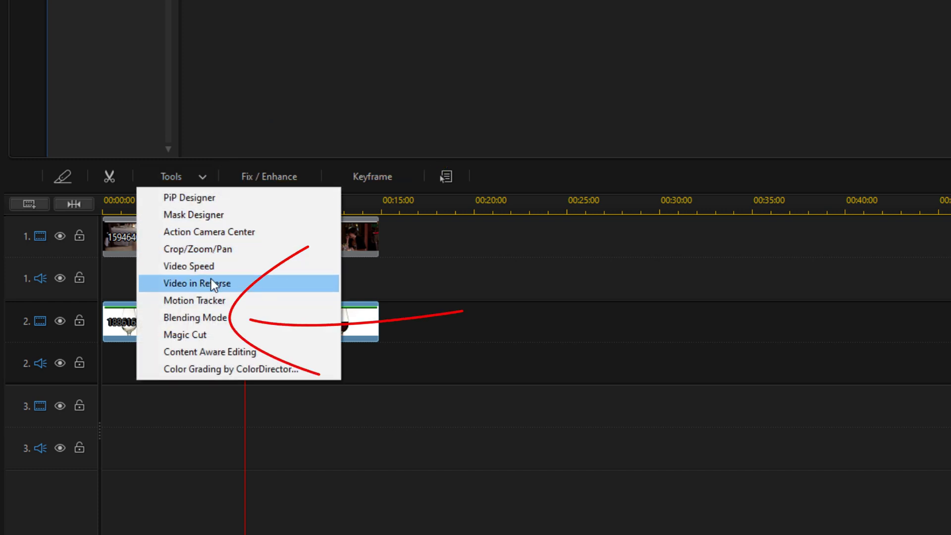
# Step: Set the wine-pour clip's blending mode to Multiply and confirm
pyautogui.click(209, 317)
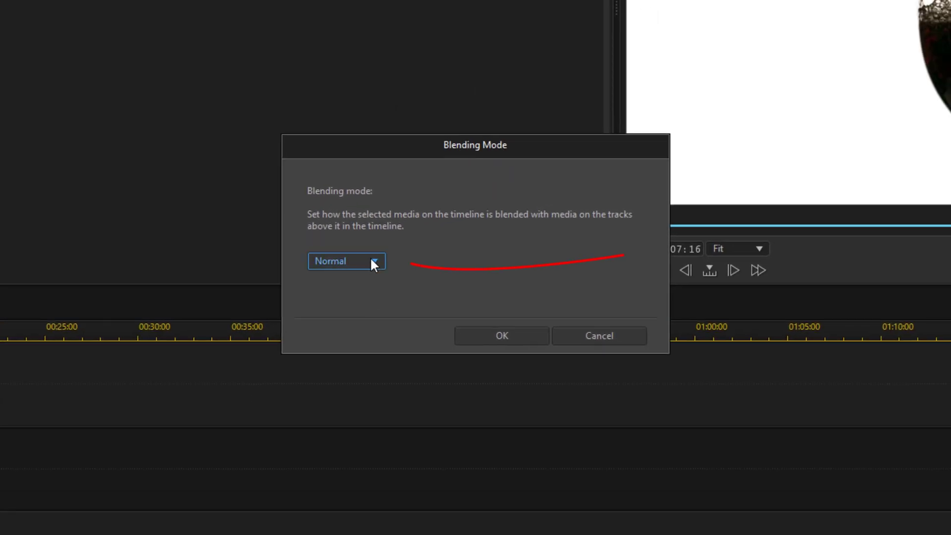
pyautogui.click(384, 260)
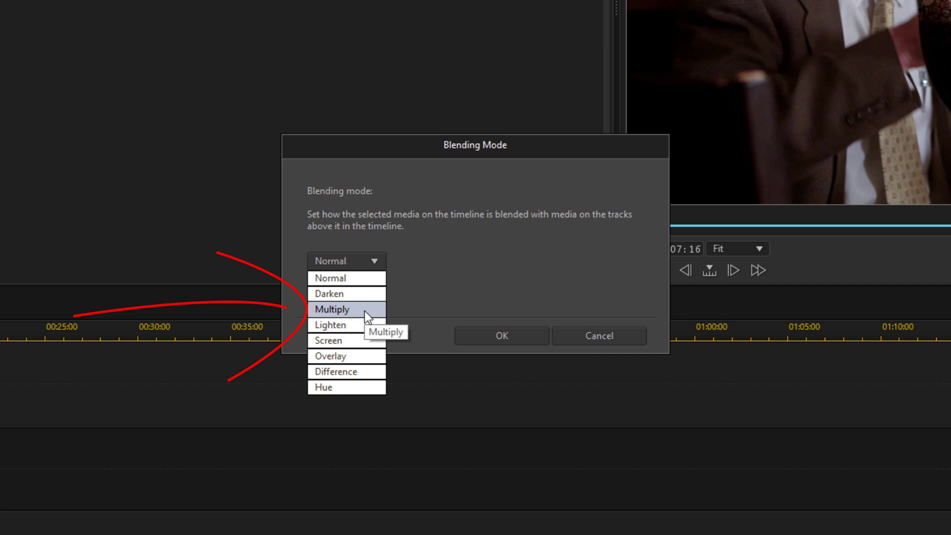
pyautogui.click(364, 310)
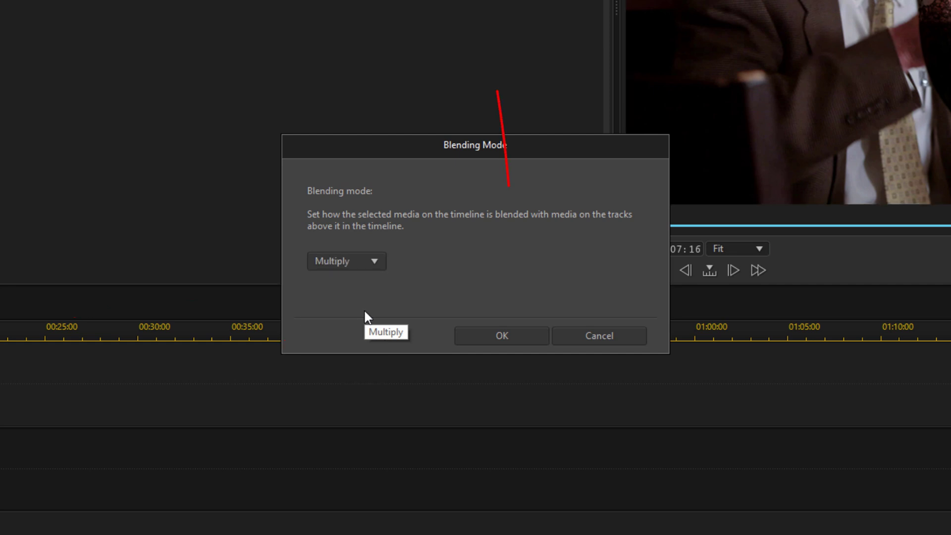
pyautogui.click(498, 337)
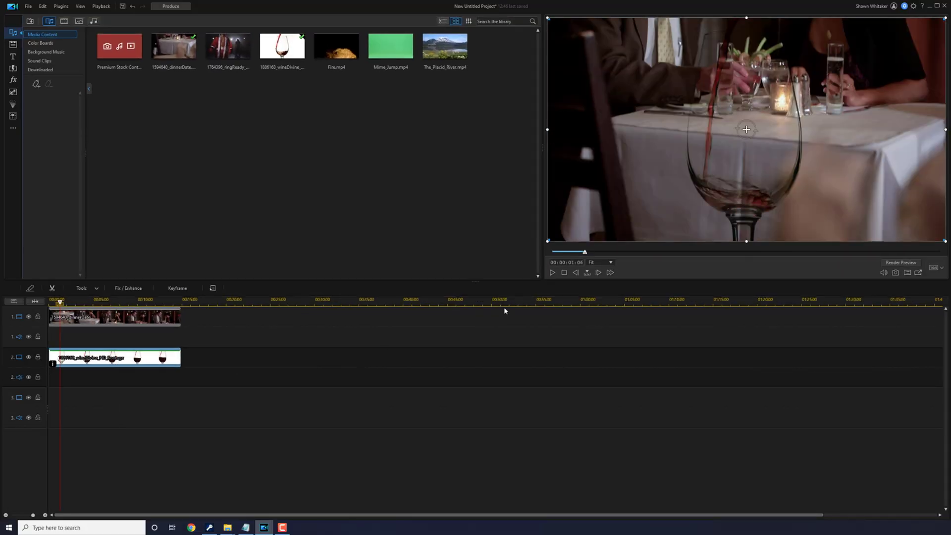
# Step: Play back the wine-over-dinner composite in the preview
pyautogui.click(553, 273)
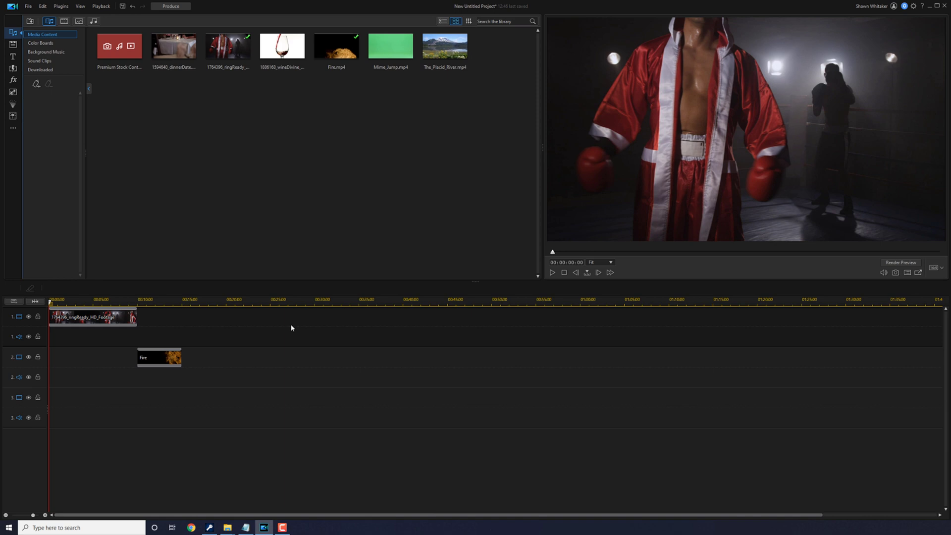
# Step: Preview the boxer and Fire footage, then drag Fire left to start at 00:00:02:06
pyautogui.click(551, 273)
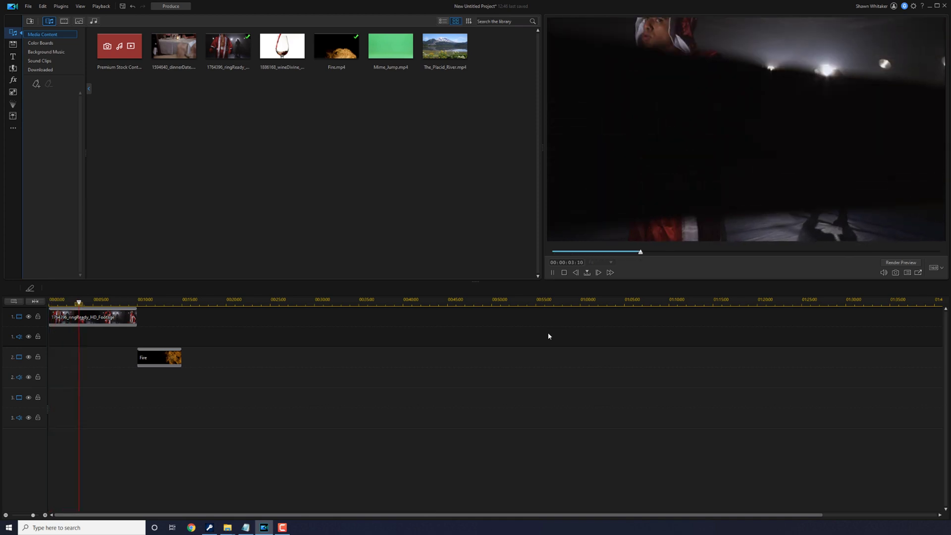
pyautogui.press('space')
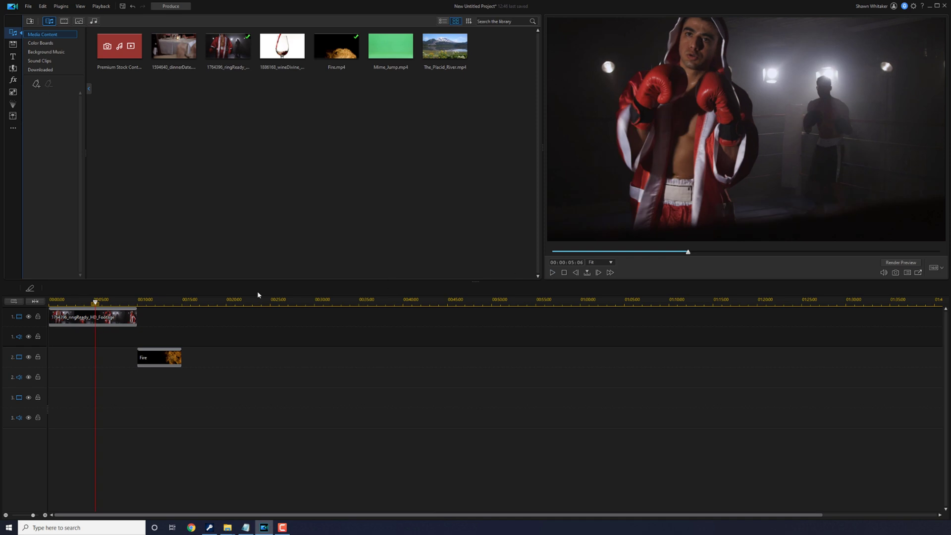
pyautogui.click(138, 303)
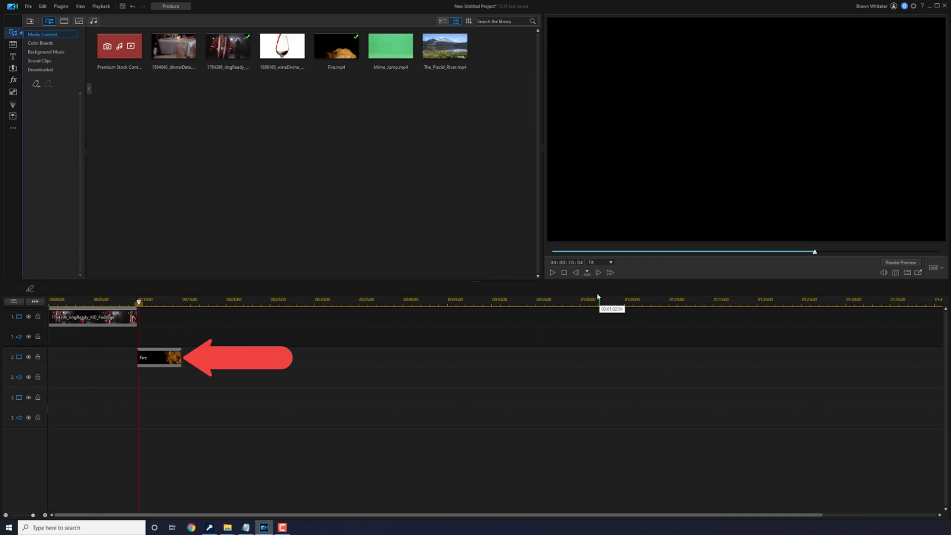
pyautogui.click(552, 273)
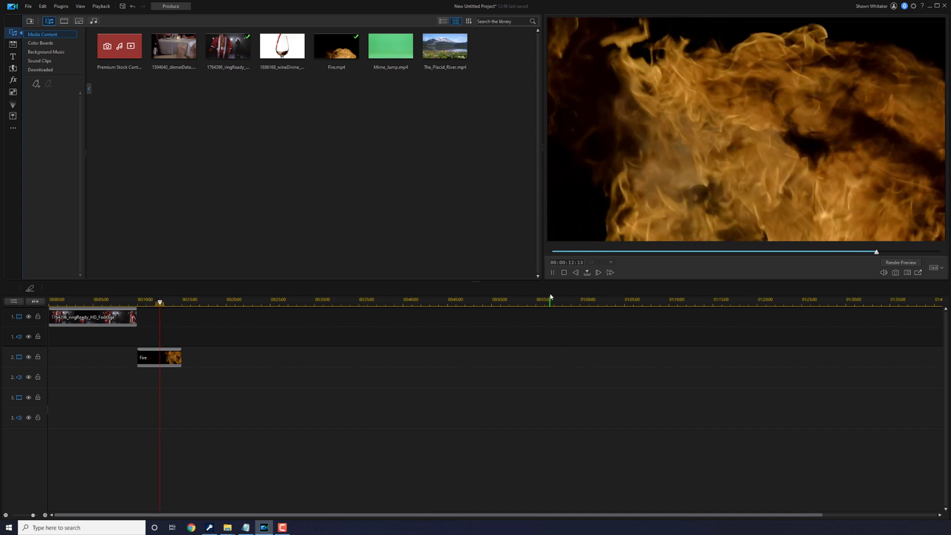
pyautogui.click(553, 272)
pyautogui.moveTo(163, 360); pyautogui.dragTo(91, 366)
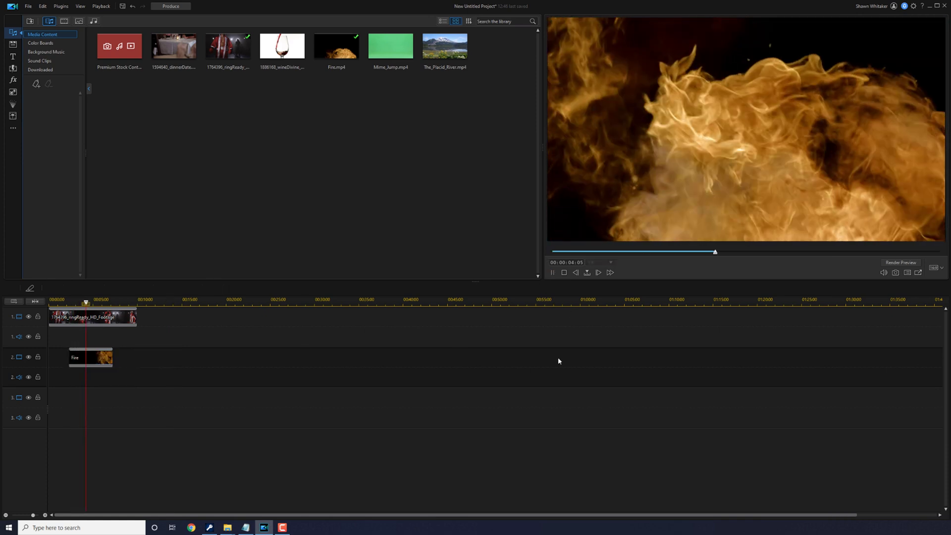
# Step: Select the Fire clip and set its blending mode to Lighten
pyautogui.click(551, 273)
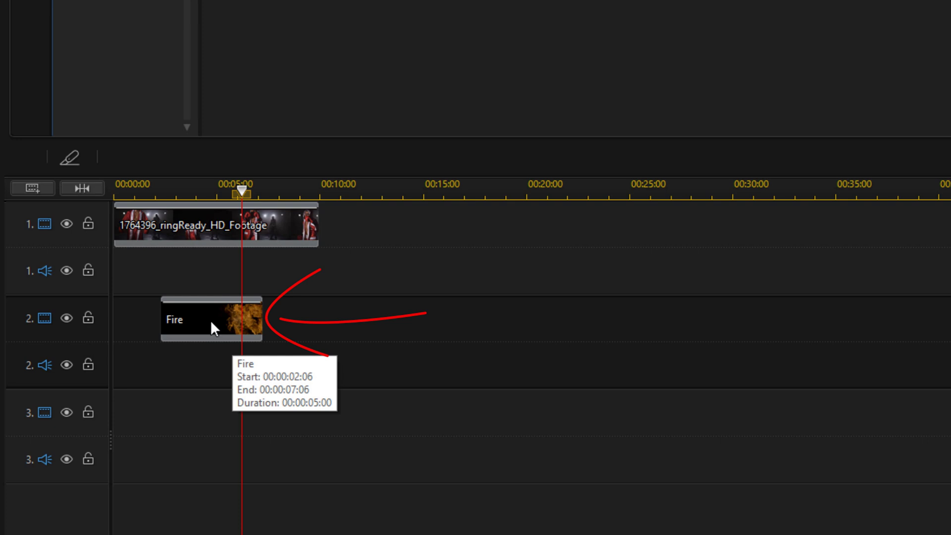
pyautogui.click(210, 320)
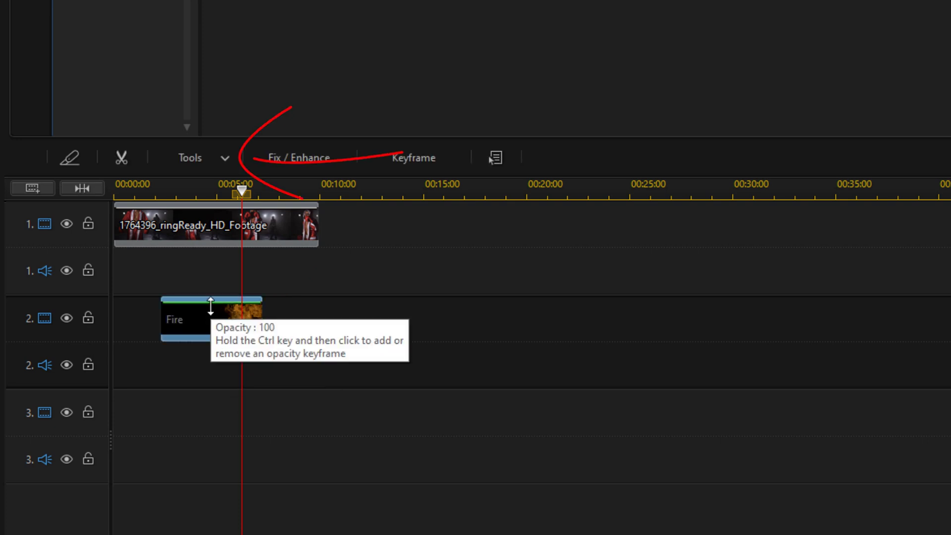
pyautogui.click(228, 162)
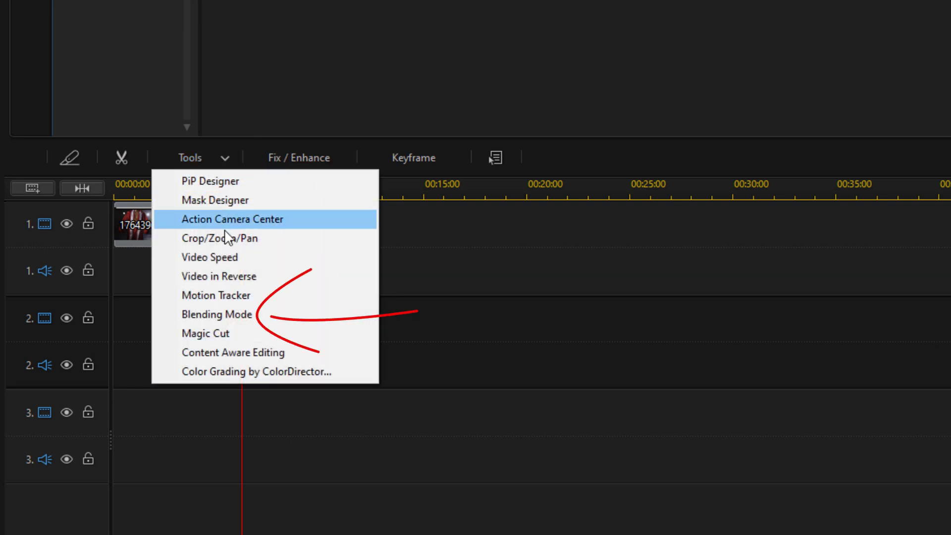
pyautogui.click(239, 312)
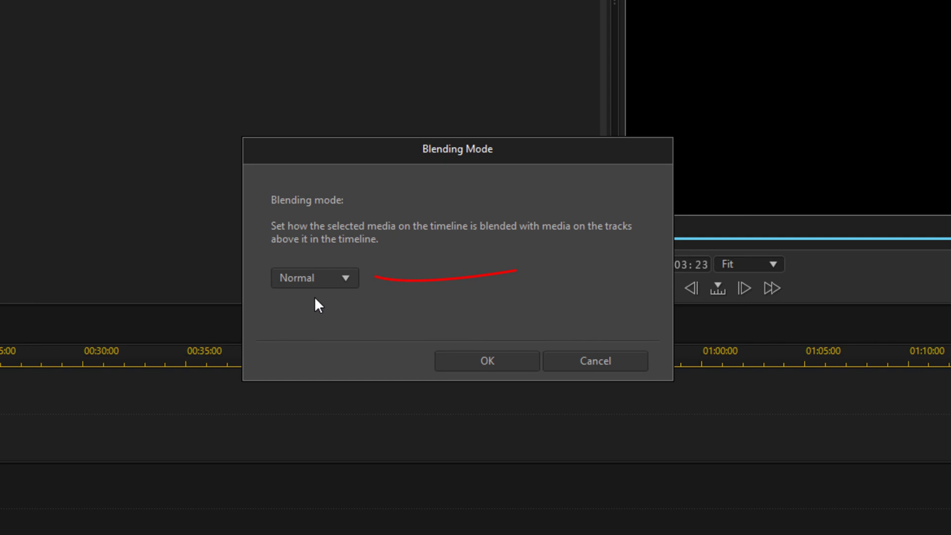
pyautogui.click(347, 278)
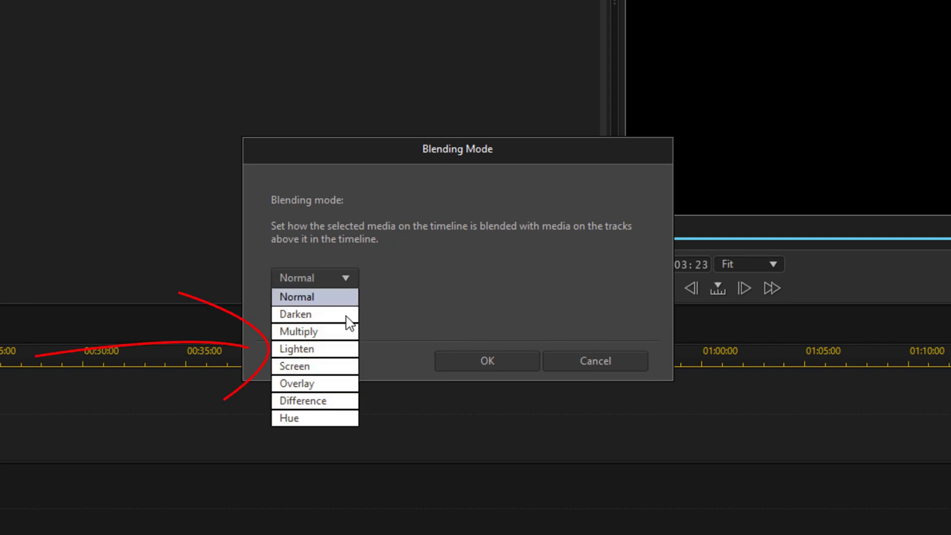
pyautogui.click(323, 349)
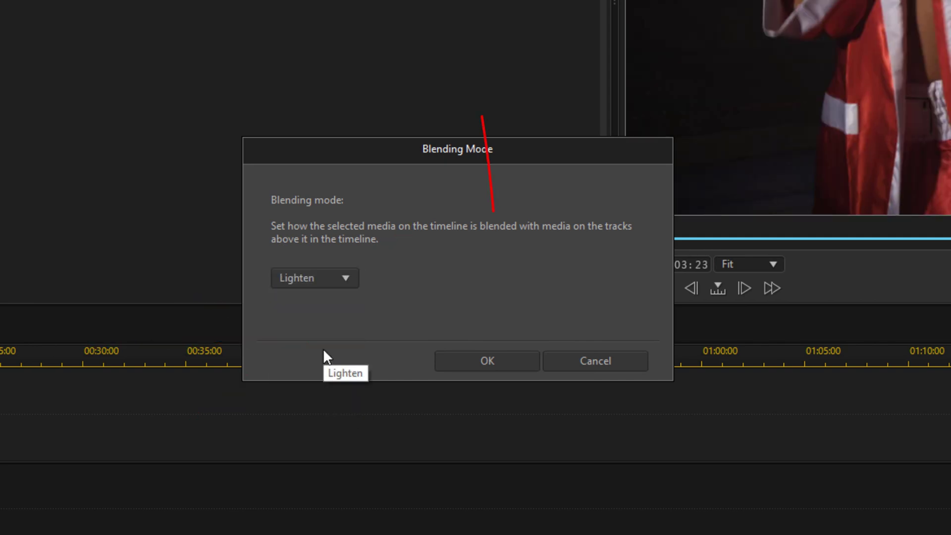
pyautogui.click(466, 359)
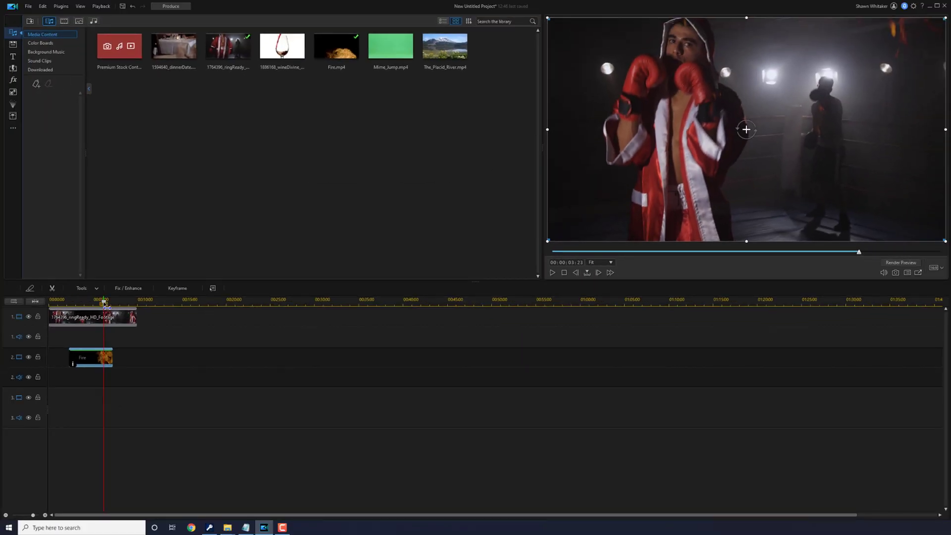
# Step: Return the playhead to the start of the timeline
pyautogui.moveTo(104, 303); pyautogui.dragTo(50, 302)
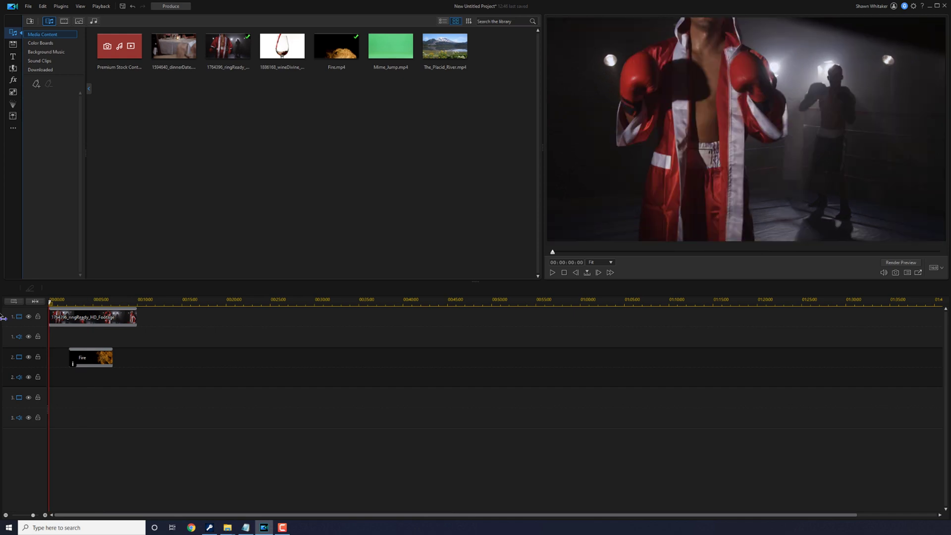
pyautogui.click(462, 324)
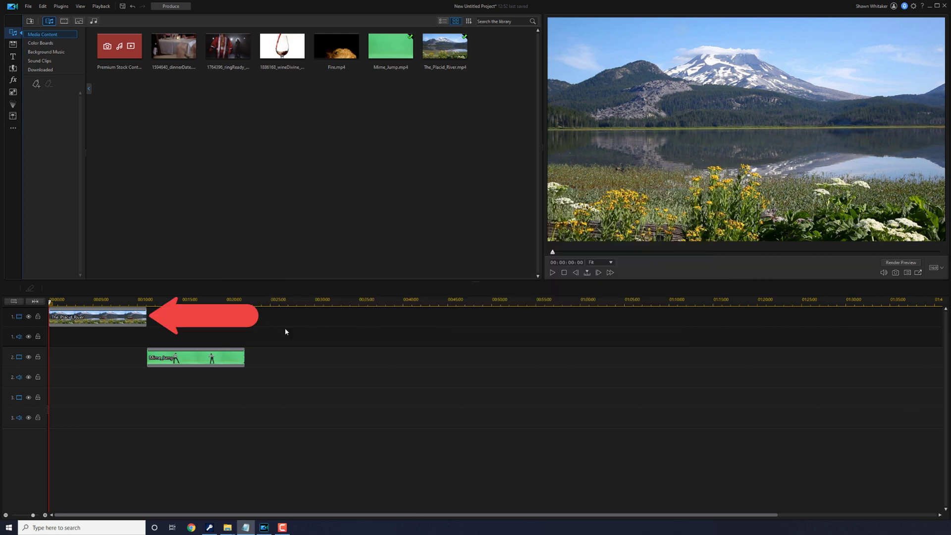
# Step: Play the lake timeline and preview the Mime_Jump clip where it begins
pyautogui.click(553, 273)
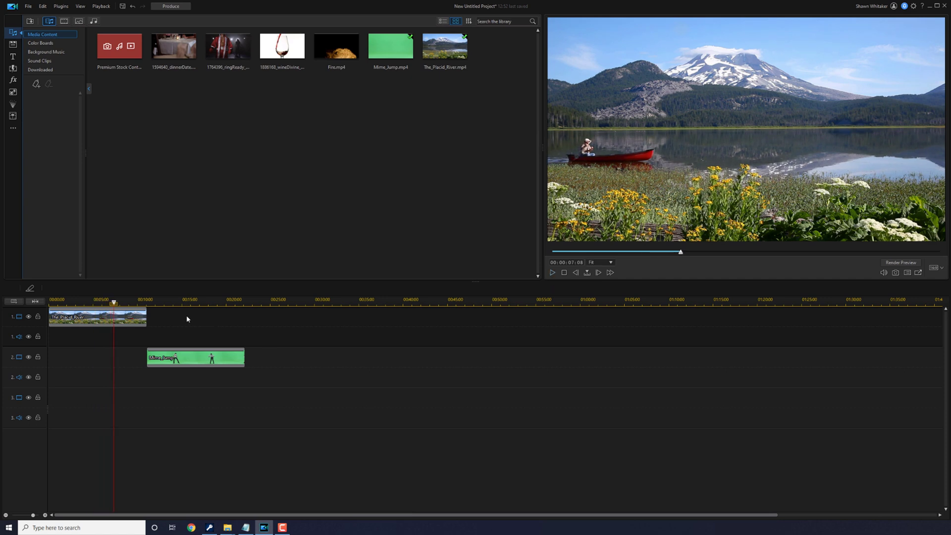
pyautogui.click(151, 300)
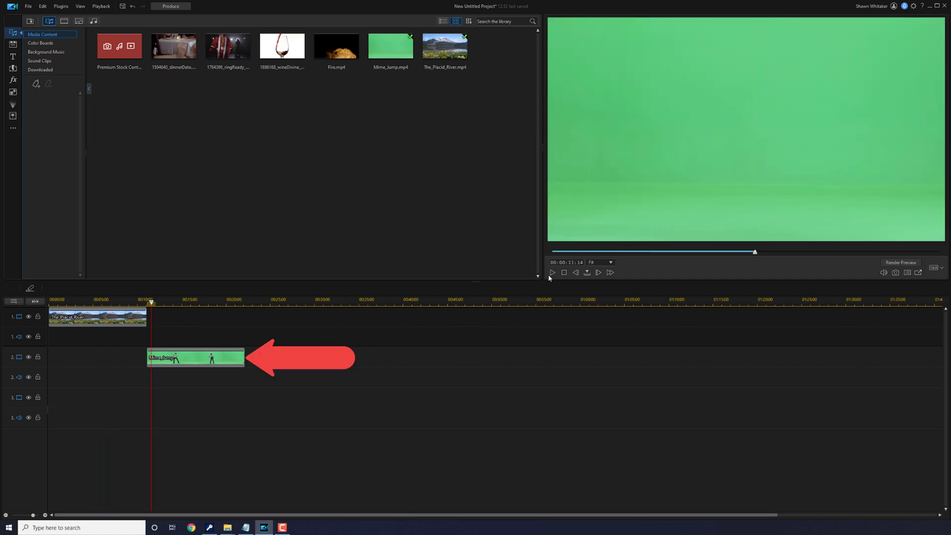
pyautogui.click(553, 273)
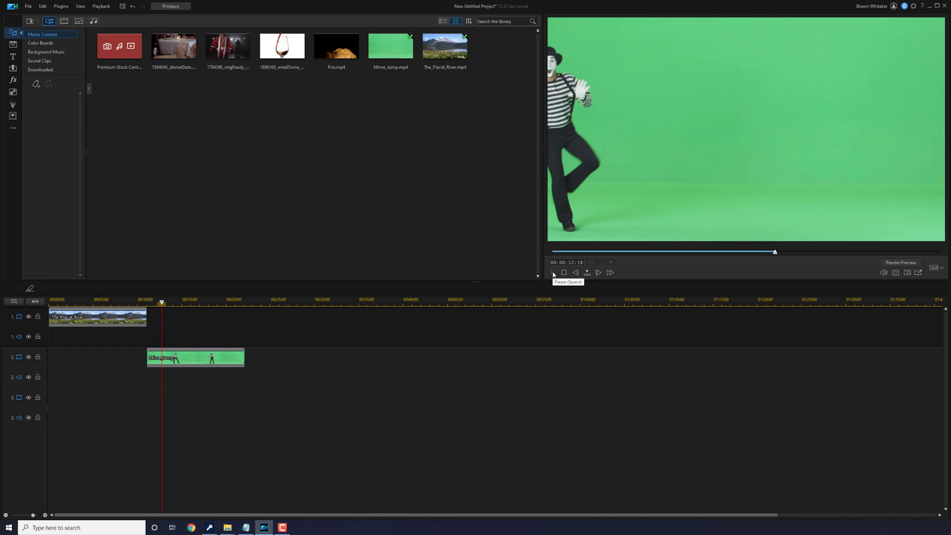
pyautogui.click(552, 273)
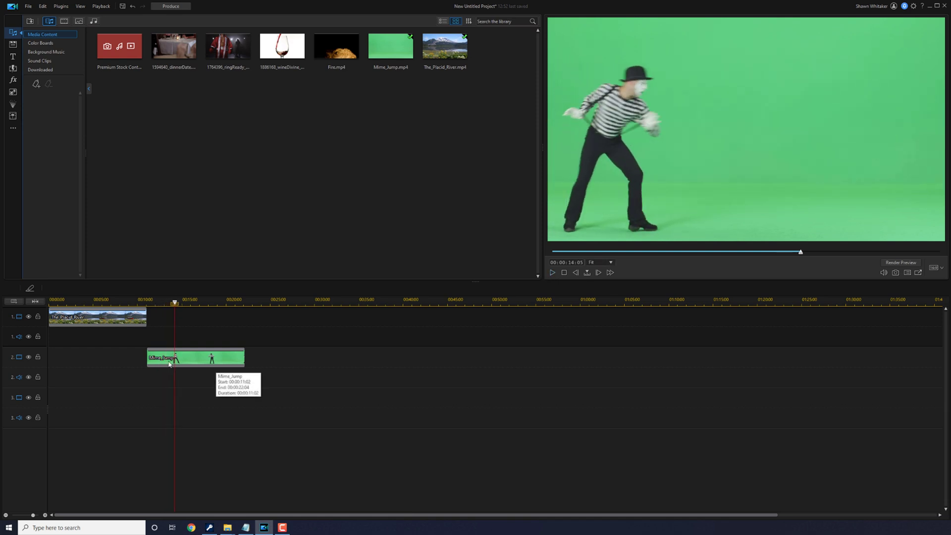
# Step: Drag Mime_Jump to 00:00:00:00, preview it over the lake, and open PiP Designer
pyautogui.moveTo(189, 360); pyautogui.dragTo(97, 361)
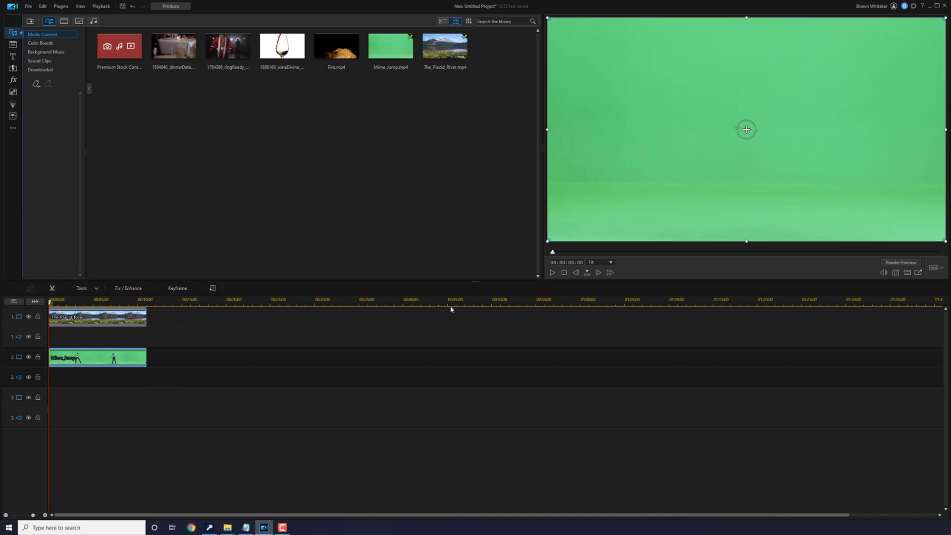
pyautogui.click(553, 273)
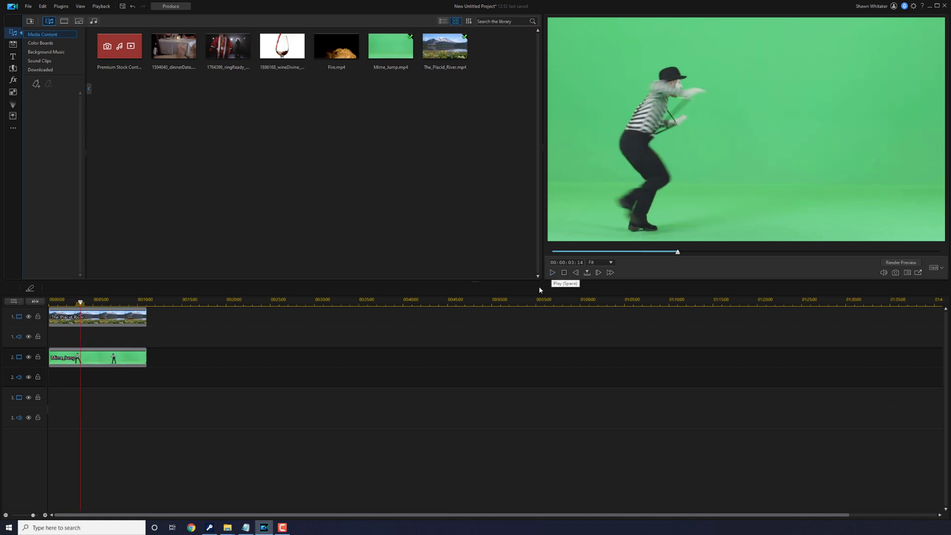
pyautogui.click(97, 360)
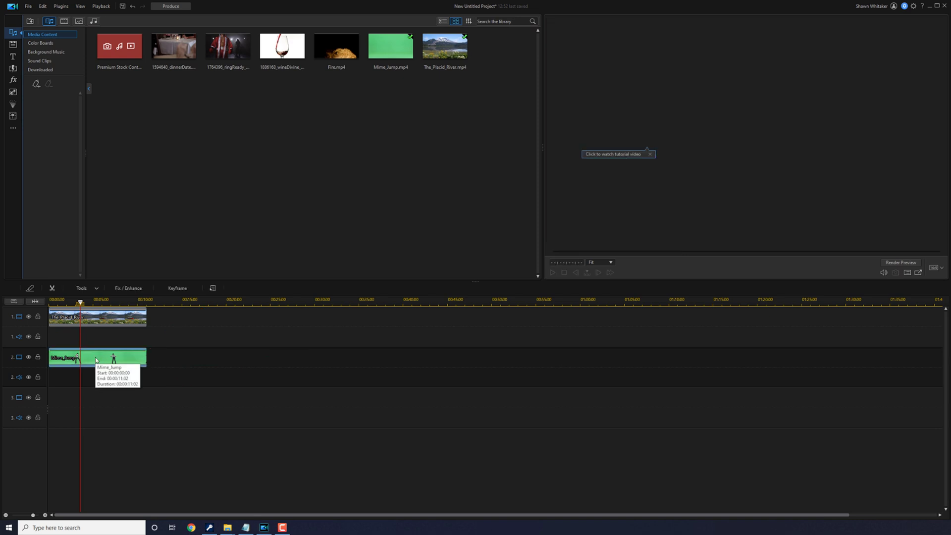
pyautogui.doubleClick(97, 360)
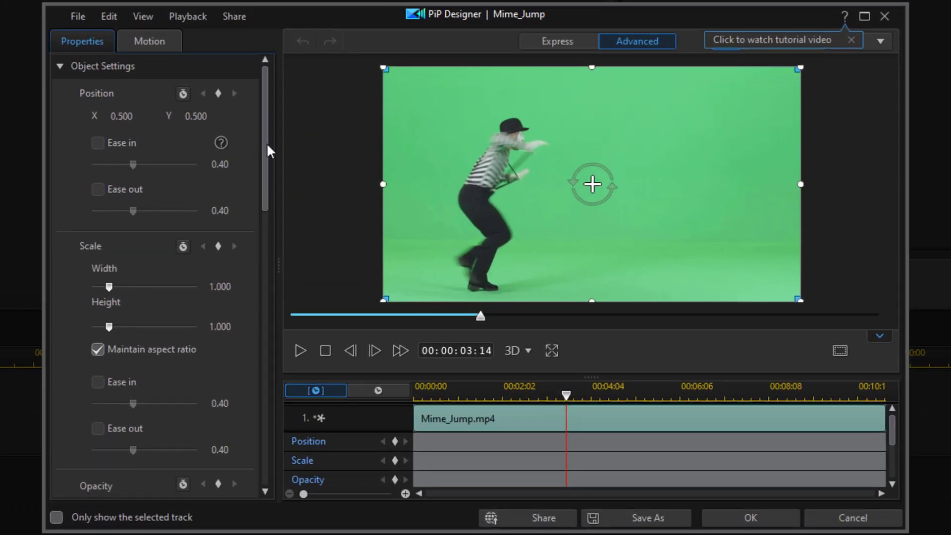
# Step: Enable Chroma Key on Mime_Jump, sample the green backdrop, and set Color Range to 35
pyautogui.moveTo(267, 149); pyautogui.dragTo(256, 351)
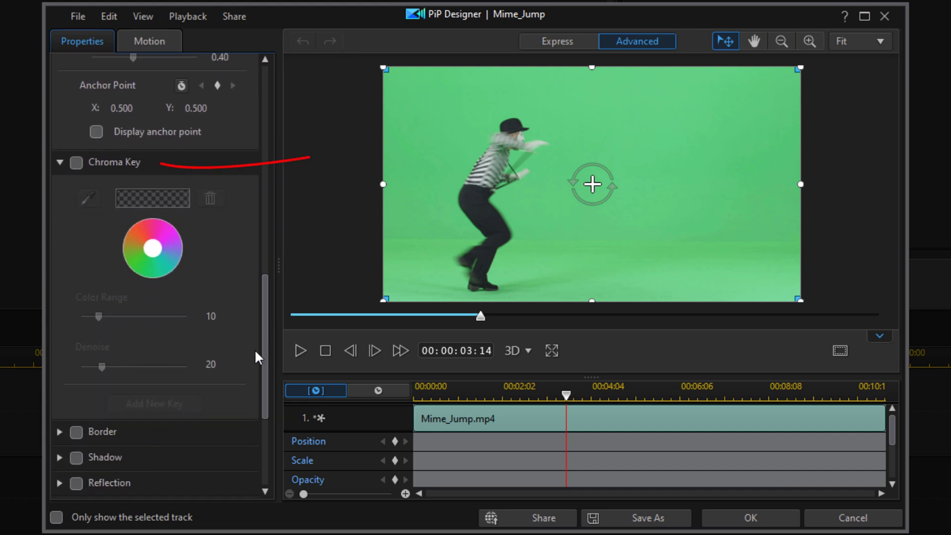
pyautogui.click(75, 162)
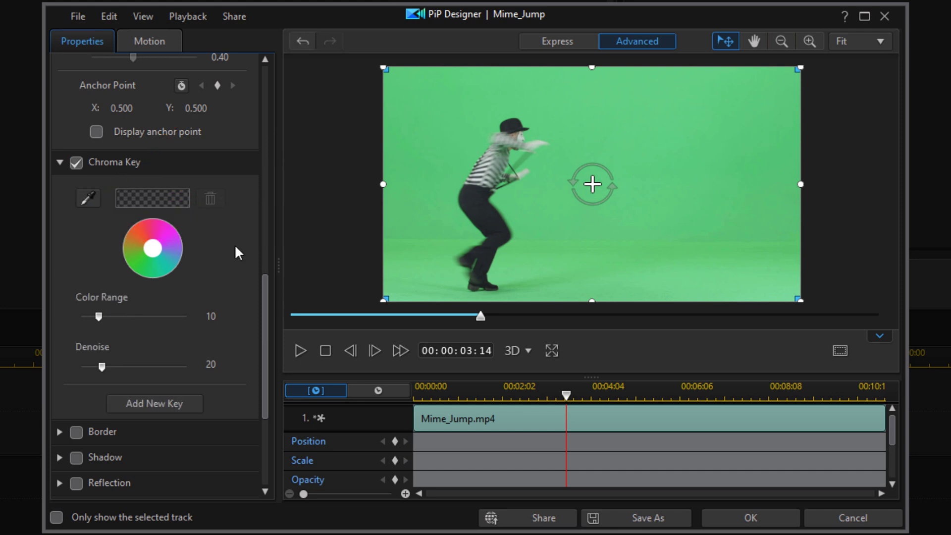
pyautogui.click(700, 153)
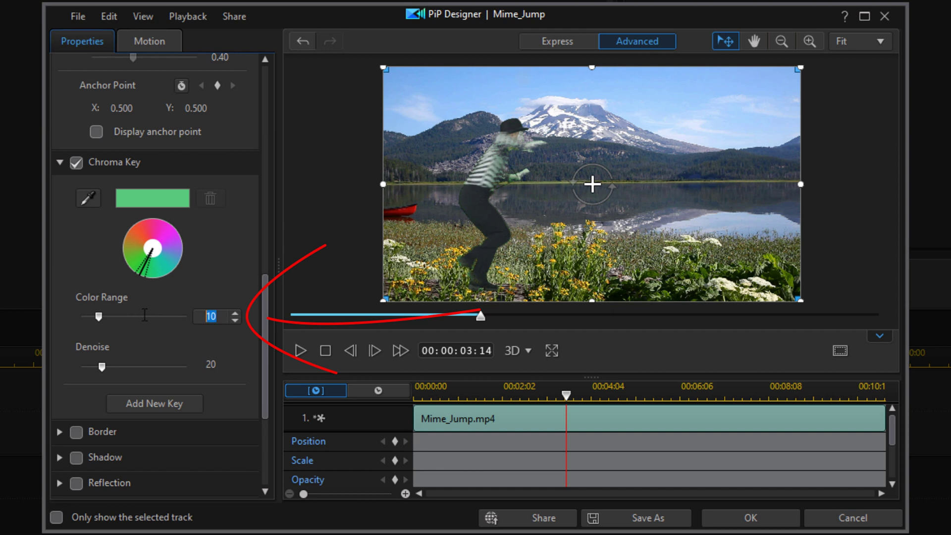
pyautogui.write('35')
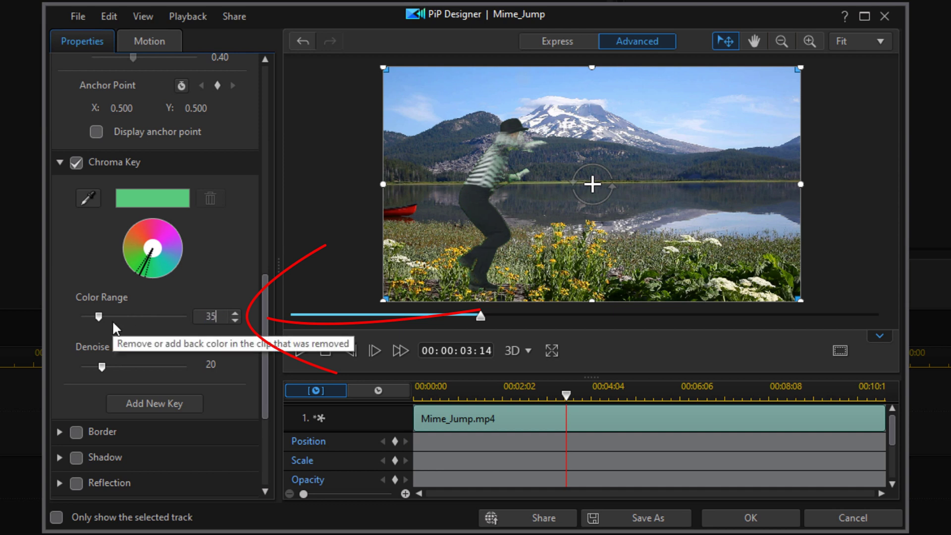
pyautogui.press('Return')
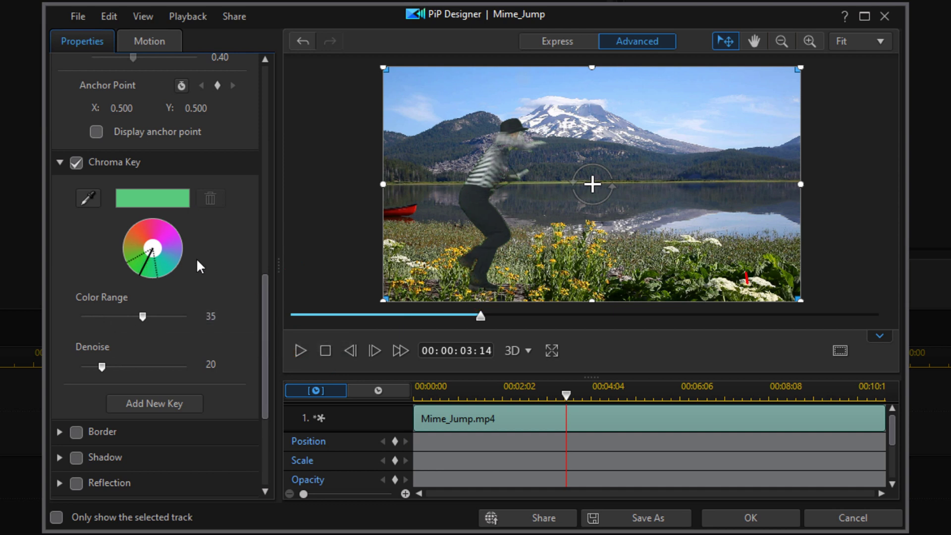
pyautogui.click(751, 517)
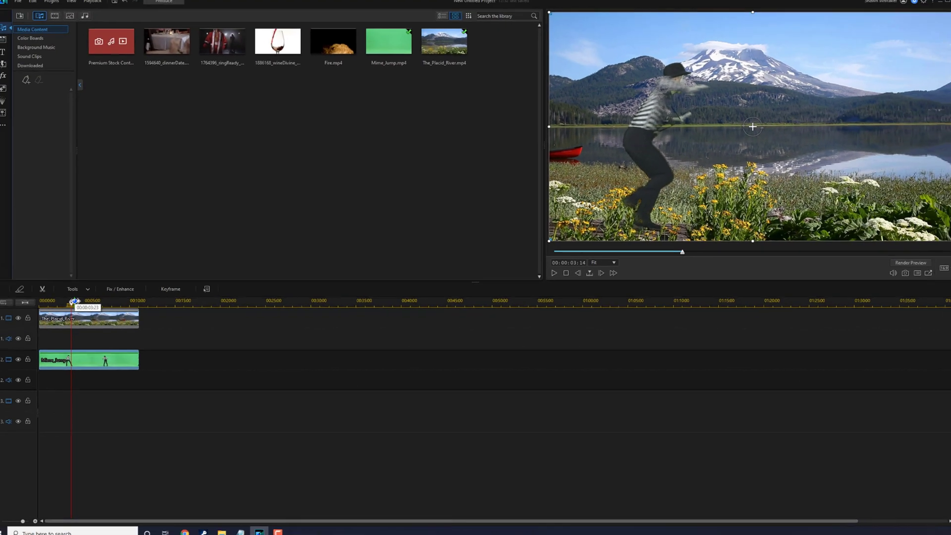
pyautogui.moveTo(74, 301); pyautogui.dragTo(40, 301)
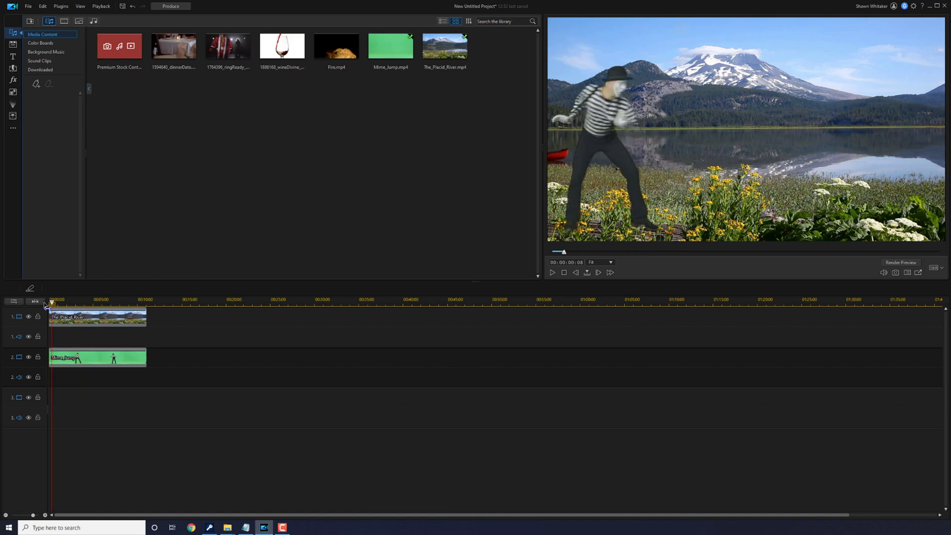